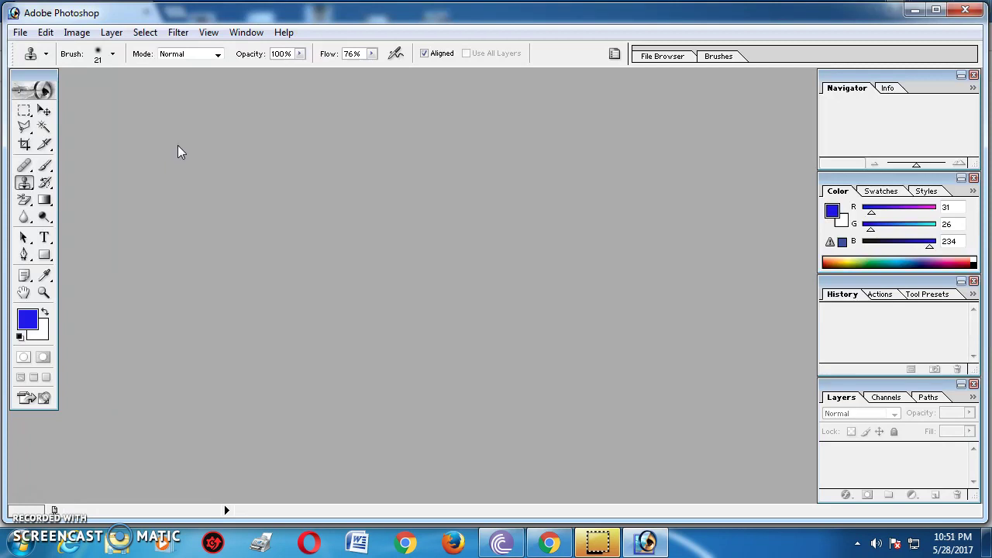
# Step: Start a new document named hkhk and open its list of preset sizes
pyautogui.hotkey('ctrl', 'n')
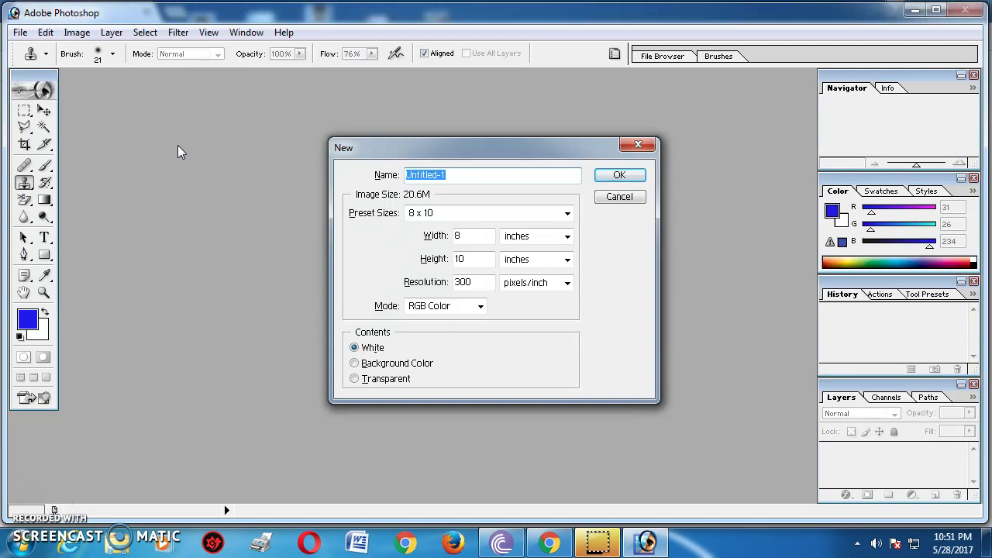
pyautogui.write('hkhk')
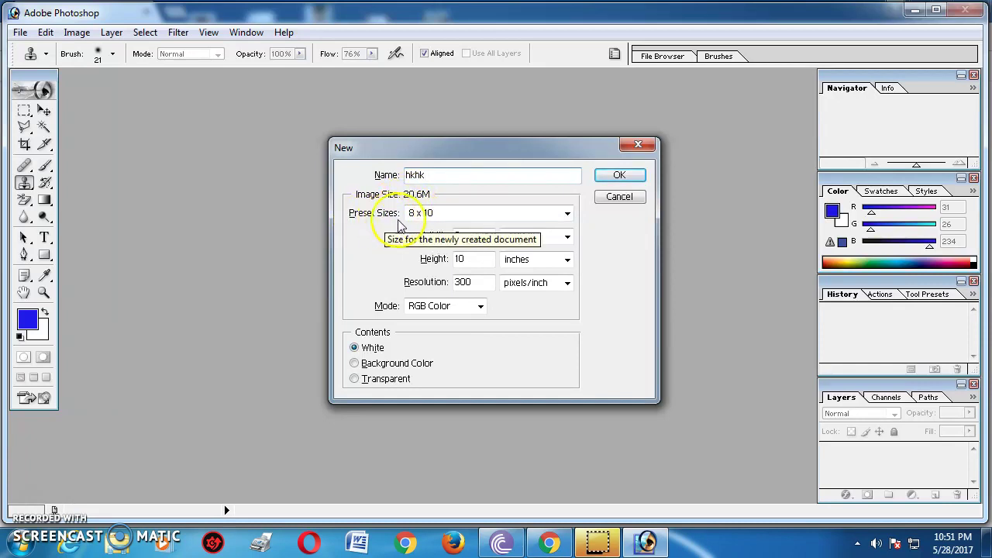
pyautogui.click(570, 220)
pyautogui.scroll(2, 571, 200)
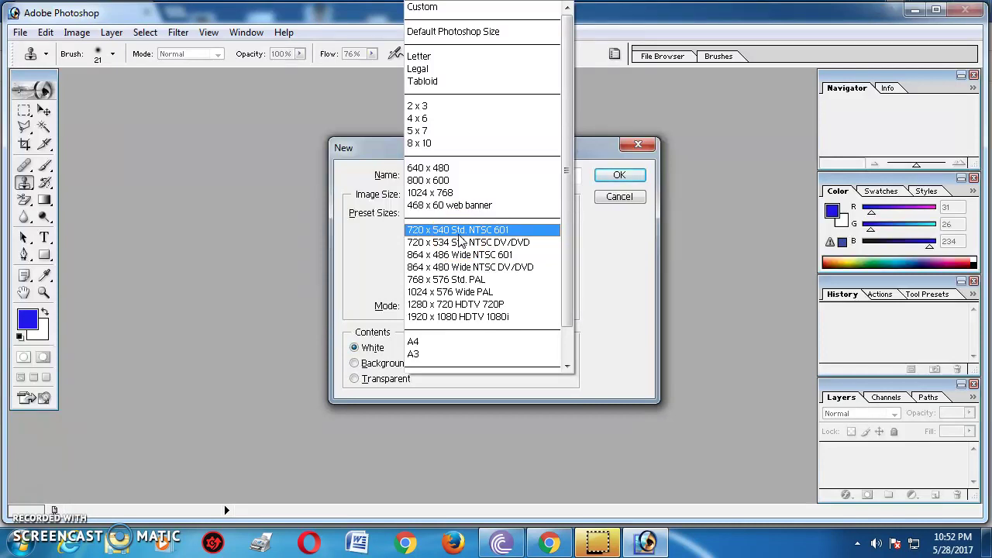
# Step: Browse the video, A4 and A3 preset sizes, then close the list with 8 x 10 still selected
pyautogui.moveTo(460, 243); pyautogui.dragTo(439, 310)
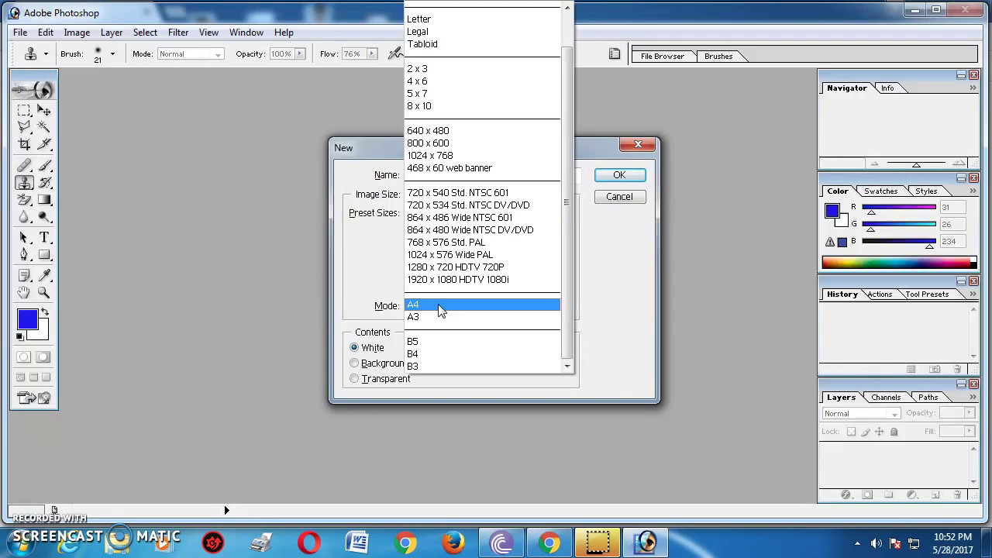
pyautogui.moveTo(439, 310); pyautogui.dragTo(441, 322)
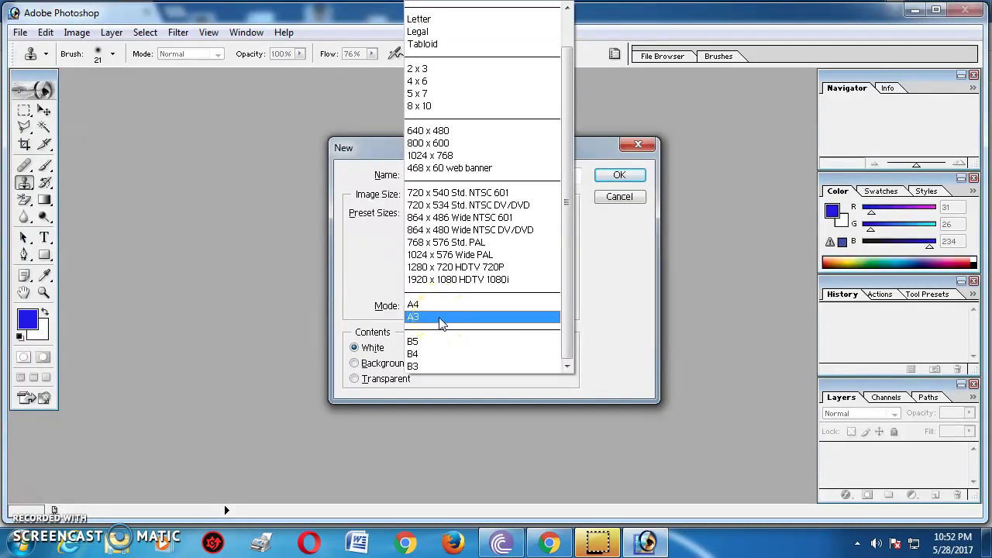
pyautogui.moveTo(558, 301)
pyautogui.mouseDown()
pyautogui.moveTo(571, 270)
pyautogui.moveTo(571, 286)
pyautogui.mouseUp()
pyautogui.moveTo(457, 245); pyautogui.dragTo(368, 264)
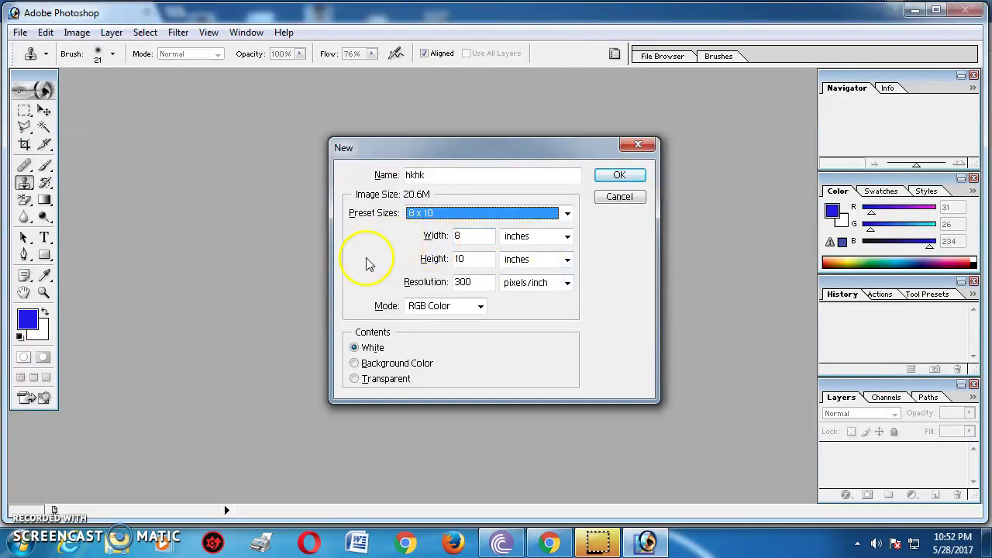
# Step: Keep inches as the width unit and set Resolution to 300 pixels/inch
pyautogui.click(478, 230)
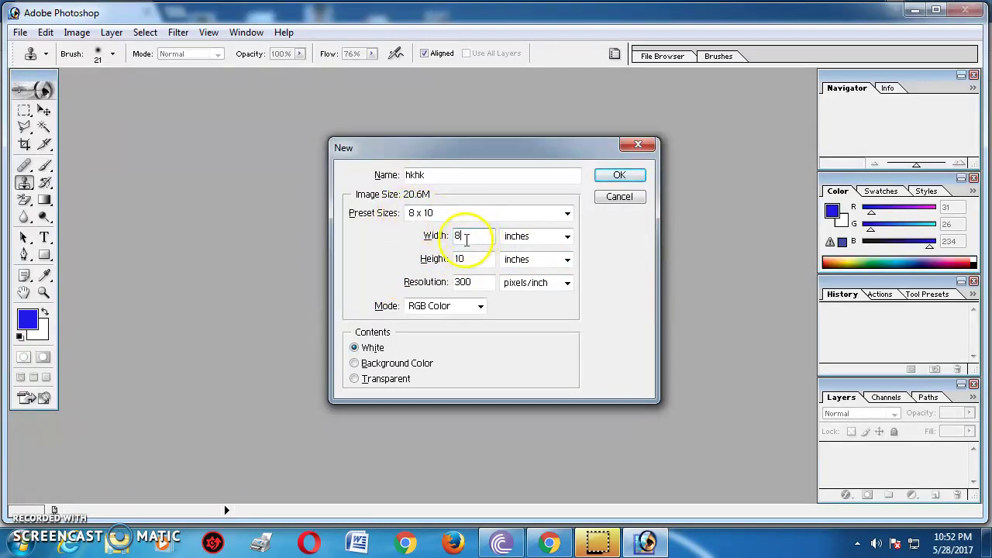
pyautogui.click(565, 237)
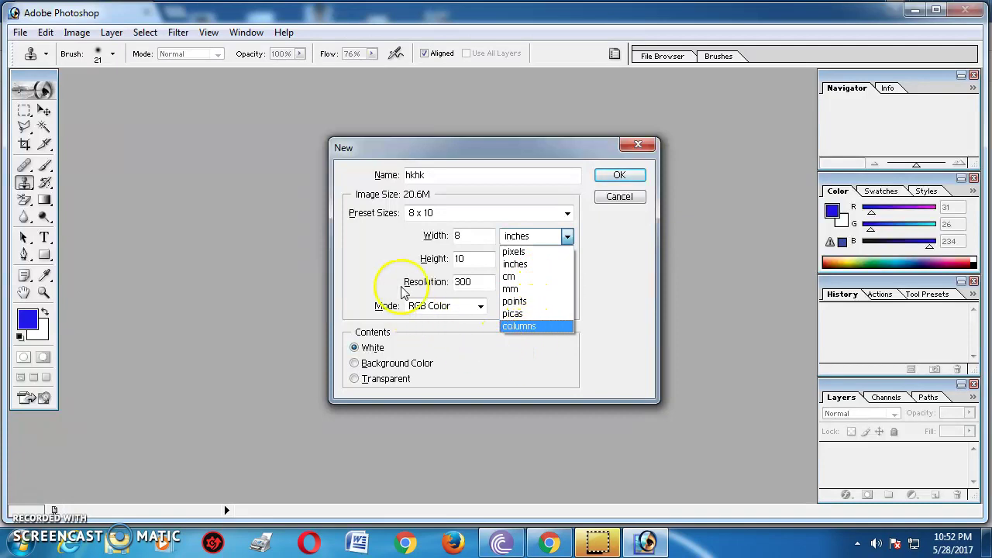
pyautogui.click(384, 267)
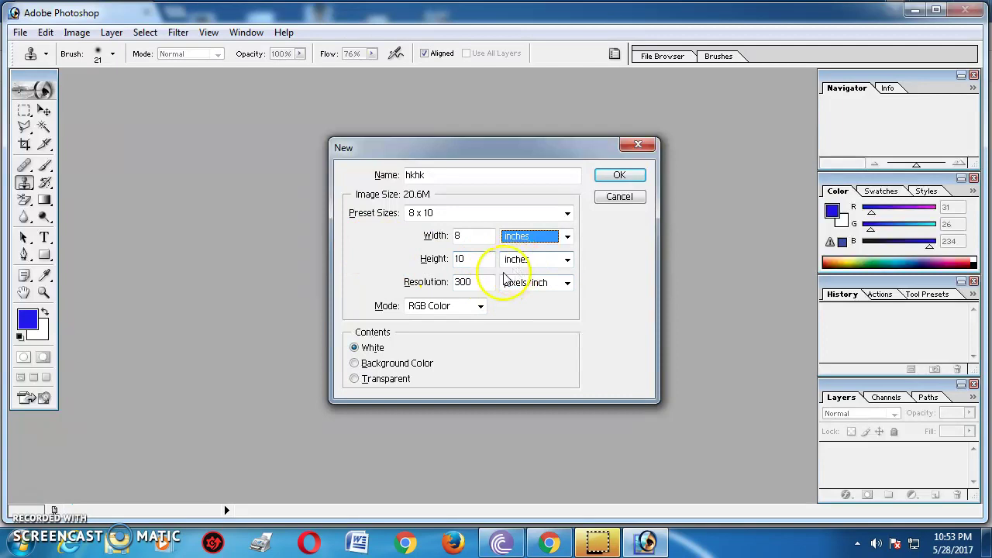
pyautogui.moveTo(486, 282); pyautogui.dragTo(374, 244)
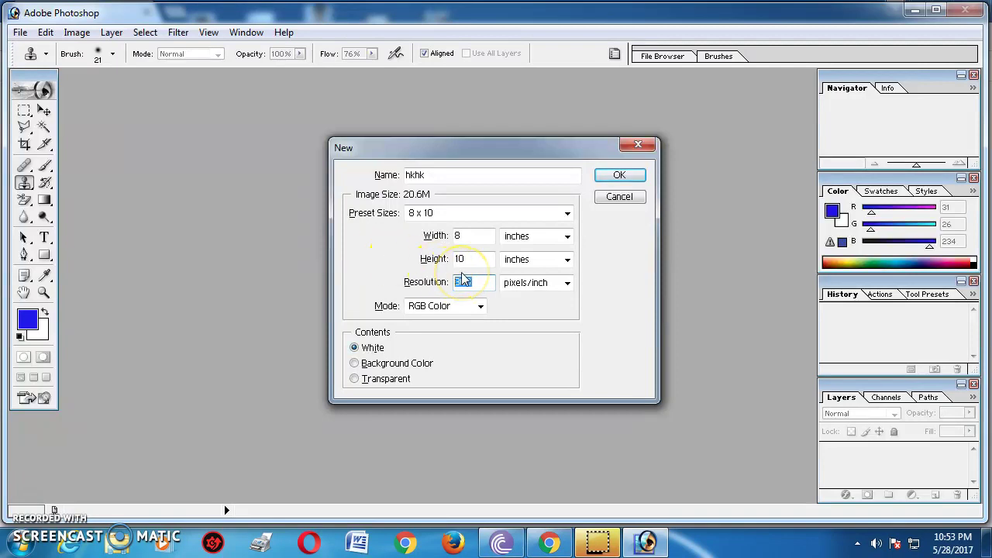
pyautogui.write('3')
pyautogui.press('BackSpace')
pyautogui.write('300')
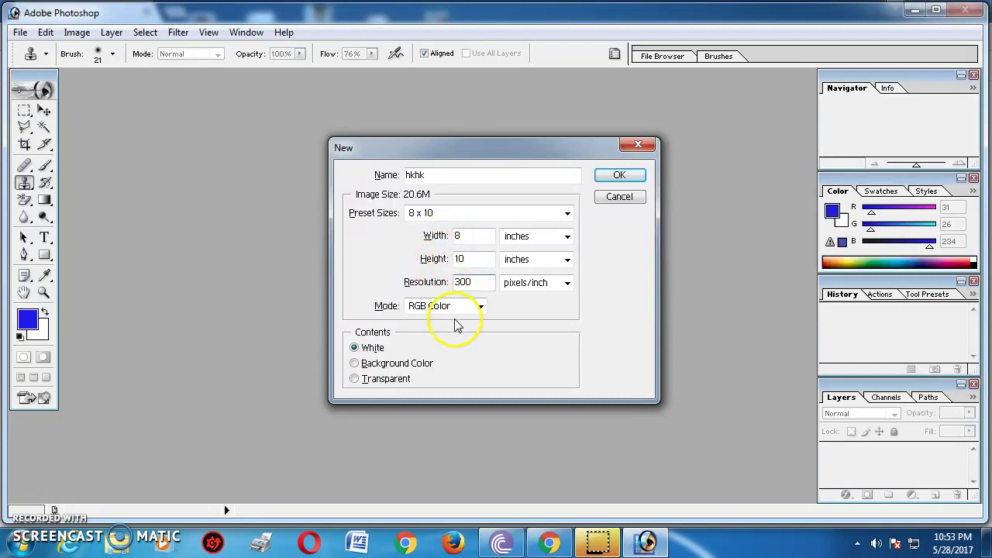
# Step: Set the mode to Grayscale, create hkhk, and shift its window slightly right
pyautogui.click(480, 306)
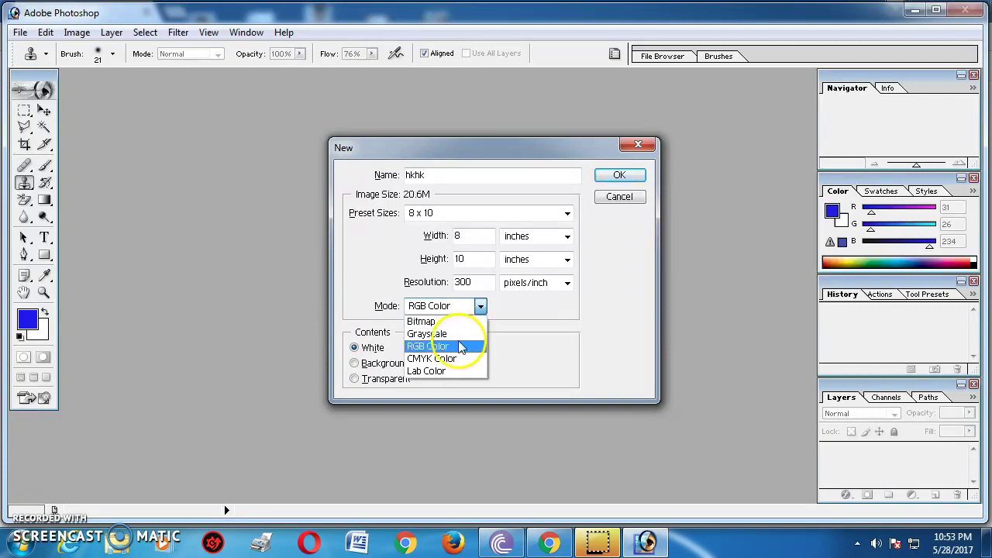
pyautogui.click(457, 334)
pyautogui.click(617, 175)
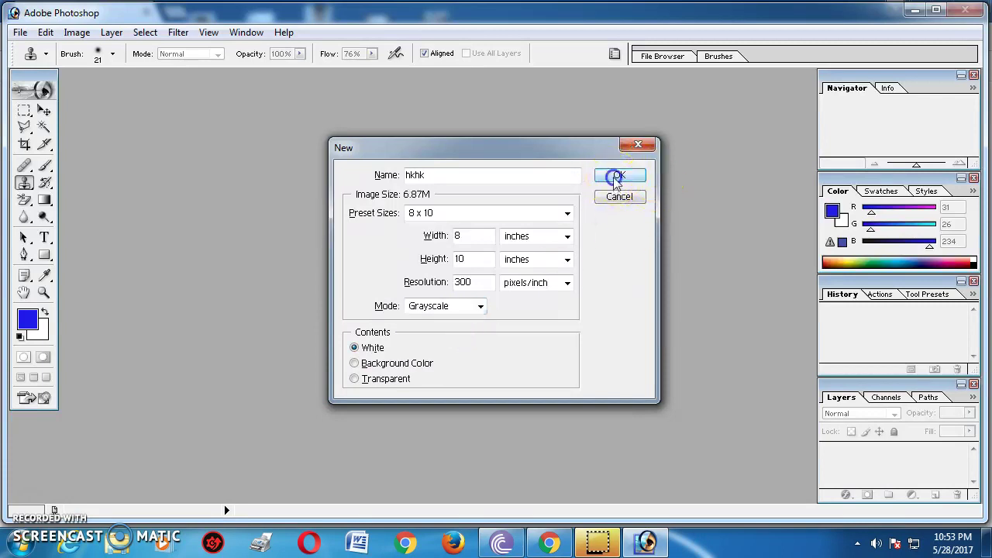
pyautogui.moveTo(151, 85); pyautogui.dragTo(211, 85)
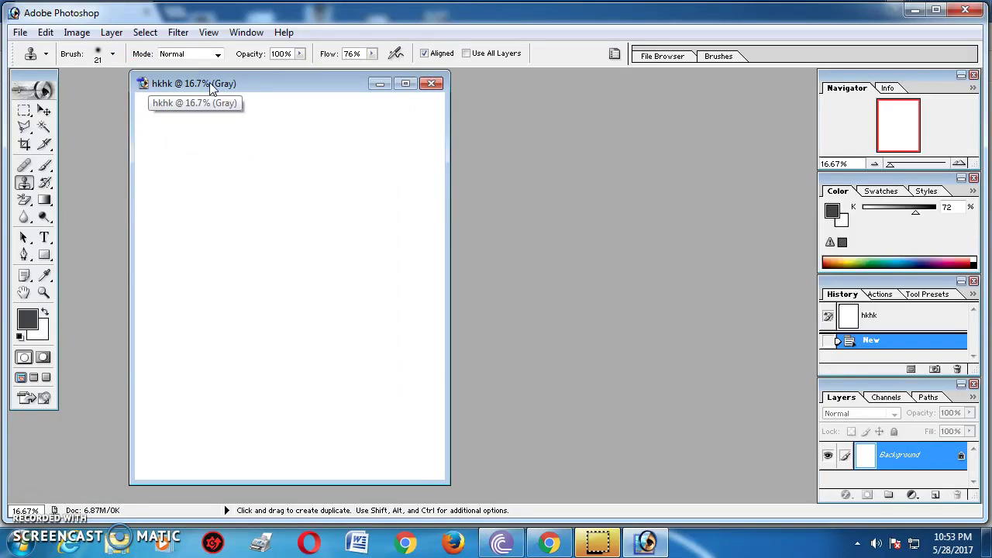
# Step: Open the portrait photo JPG, keeping the working RGB profile
pyautogui.hotkey('ctrl', 'o')
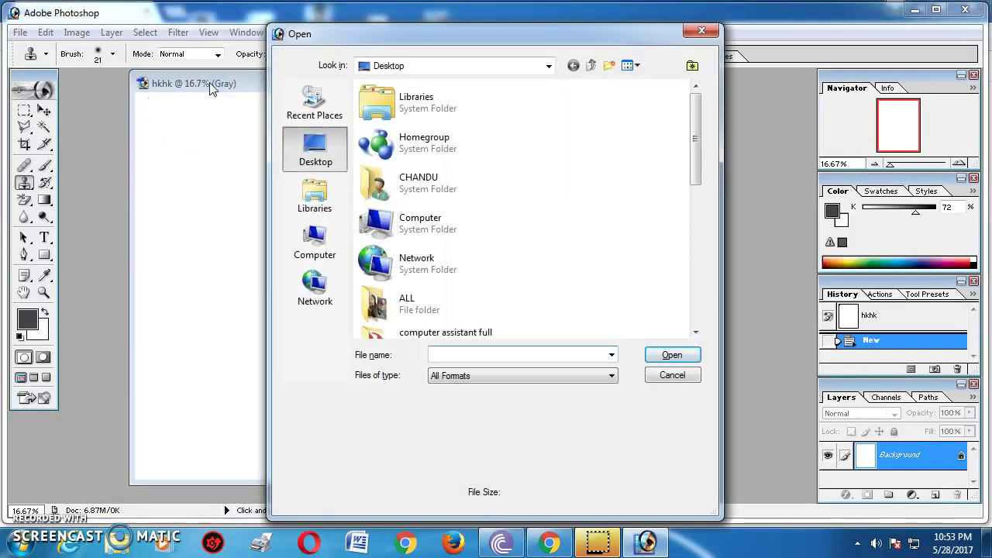
pyautogui.moveTo(695, 116); pyautogui.dragTo(695, 198)
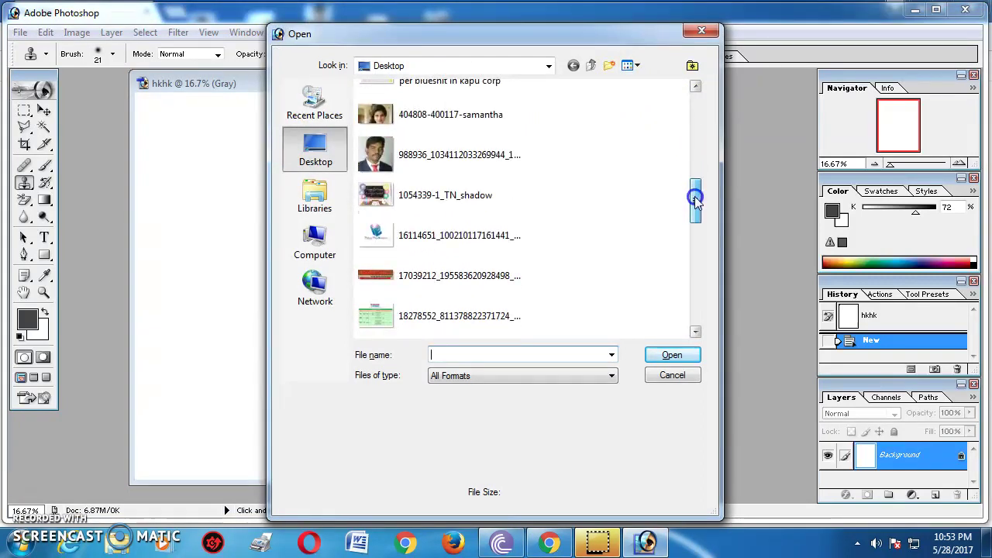
pyautogui.click(406, 117)
pyautogui.click(668, 355)
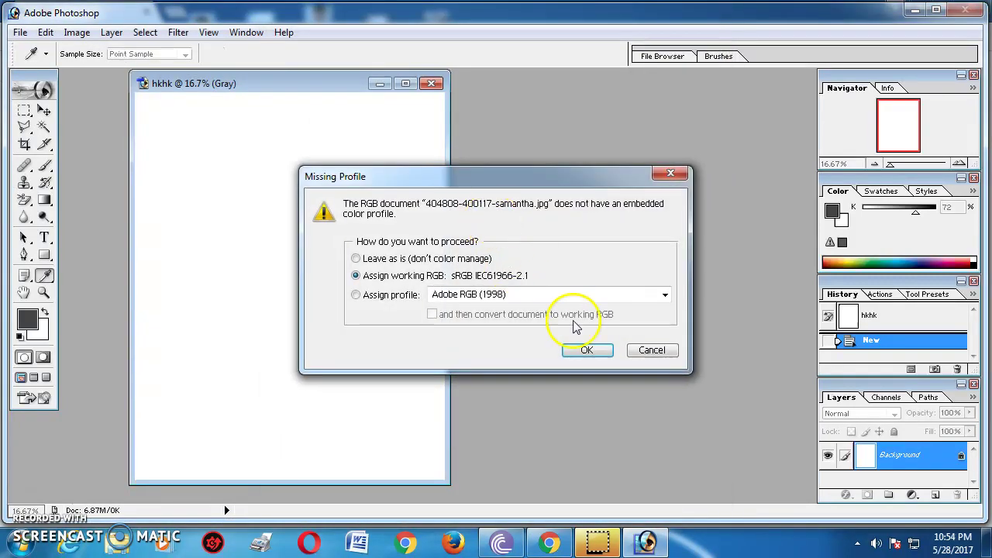
pyautogui.click(588, 350)
pyautogui.press('s')
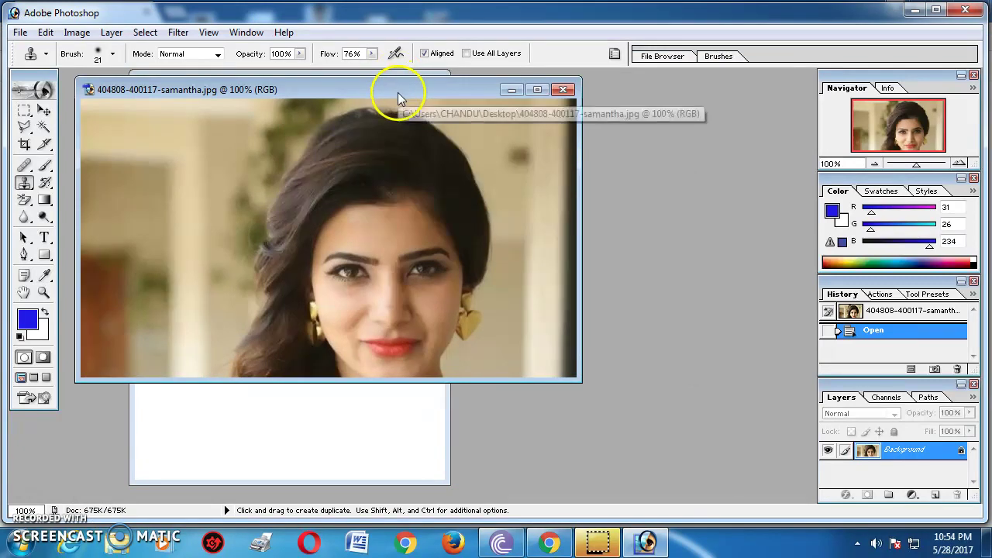
# Step: Copy the portrait into hkhk as a layer, enlarge and widen it, then start another new document
pyautogui.moveTo(409, 92); pyautogui.dragTo(722, 146)
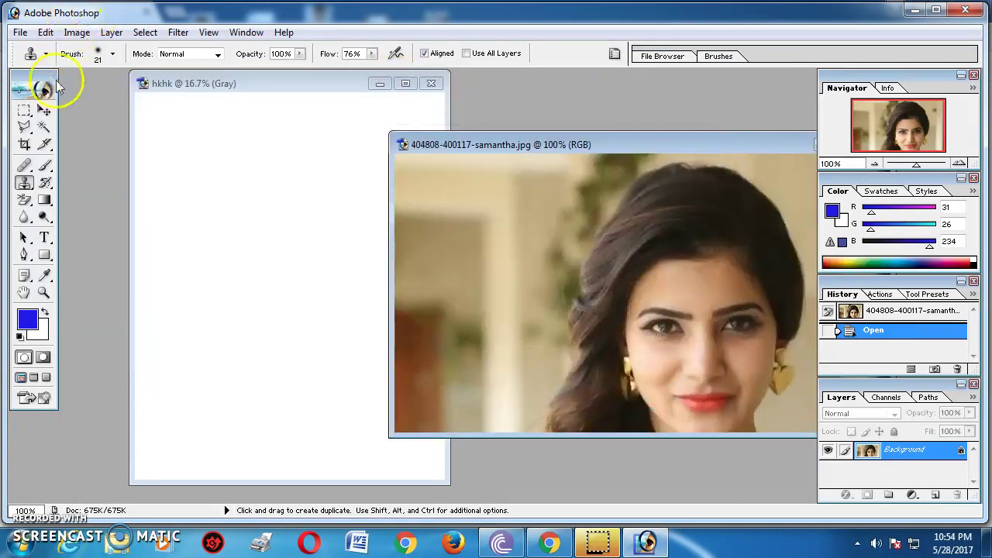
pyautogui.click(44, 110)
pyautogui.moveTo(565, 287); pyautogui.dragTo(298, 240)
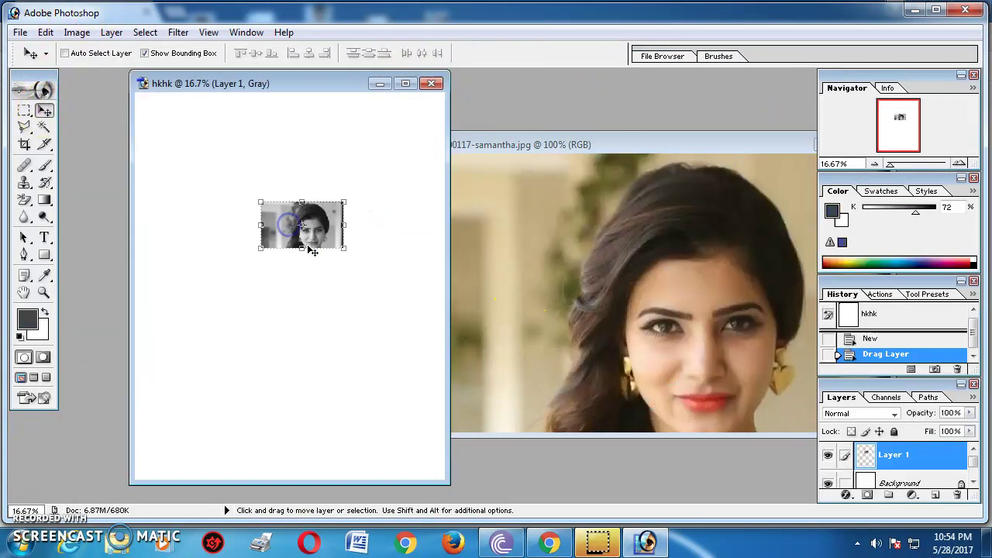
pyautogui.moveTo(343, 202); pyautogui.dragTo(413, 107)
pyautogui.moveTo(257, 172); pyautogui.dragTo(169, 172)
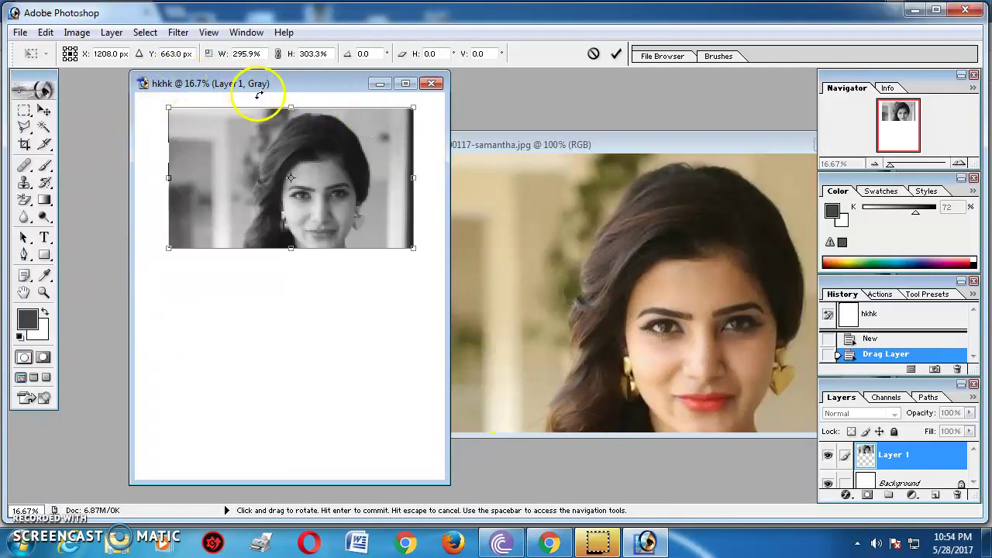
pyautogui.doubleClick(354, 216)
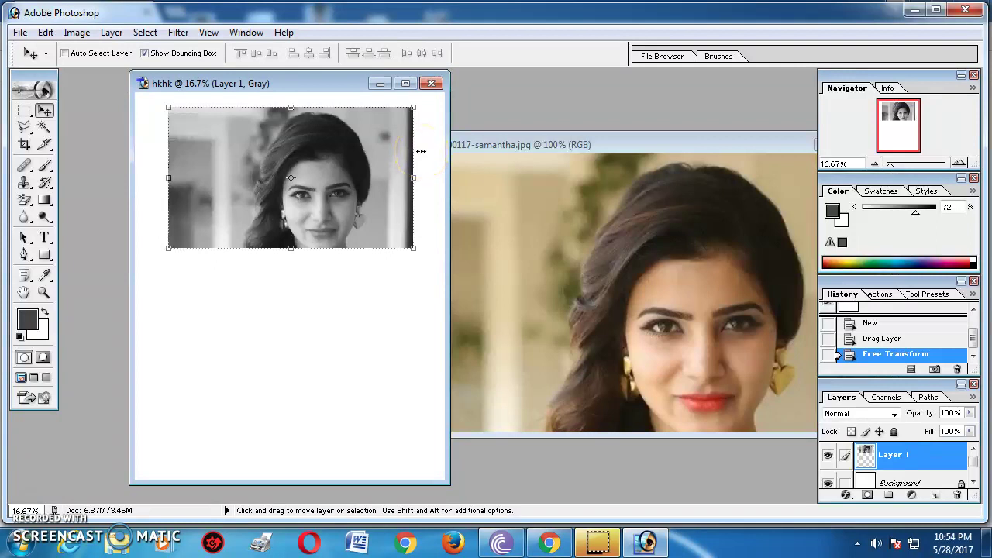
pyautogui.hotkey('ctrl', 'n')
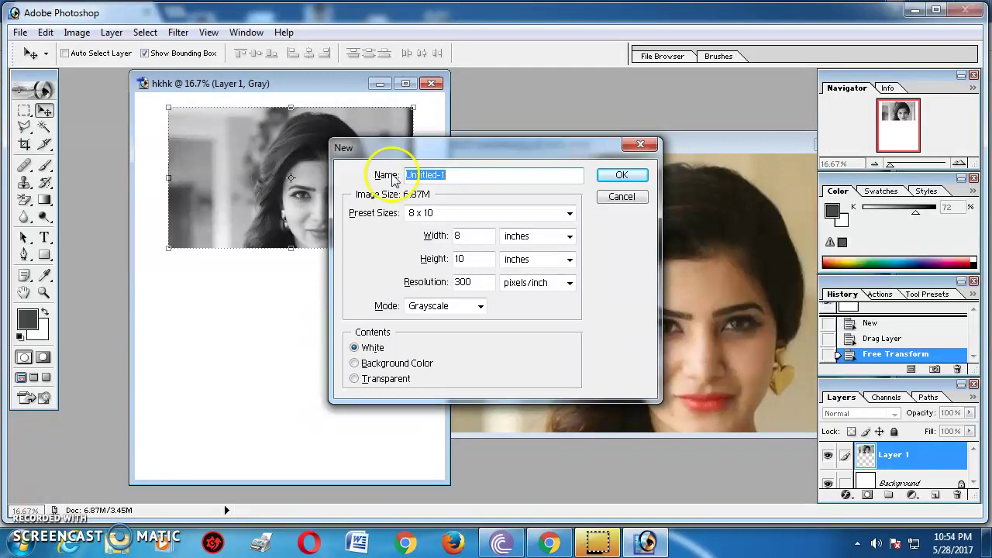
# Step: Create the new 8x10 document in RGB Color mode
pyautogui.click(480, 305)
pyautogui.click(457, 348)
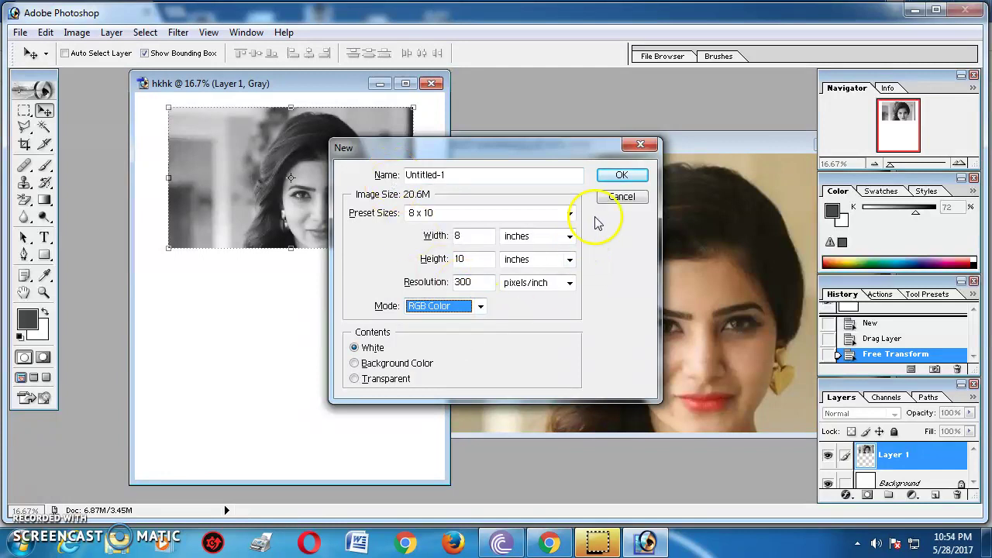
pyautogui.click(622, 174)
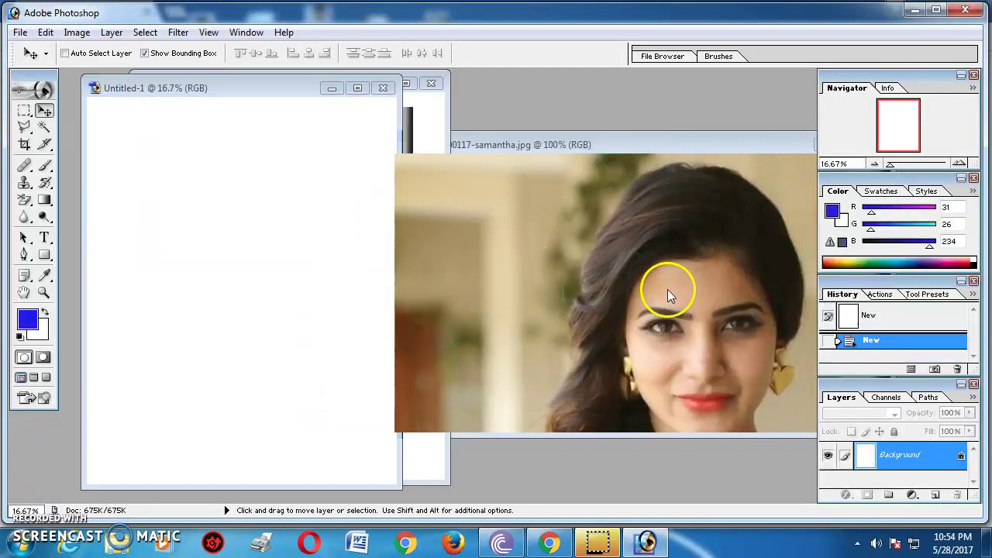
# Step: Copy the portrait into Untitled-1, enlarge it, and minimize that document window
pyautogui.click(667, 289)
pyautogui.moveTo(654, 329); pyautogui.dragTo(318, 287)
pyautogui.click(232, 244)
pyautogui.moveTo(233, 244); pyautogui.dragTo(99, 143)
pyautogui.doubleClick(224, 216)
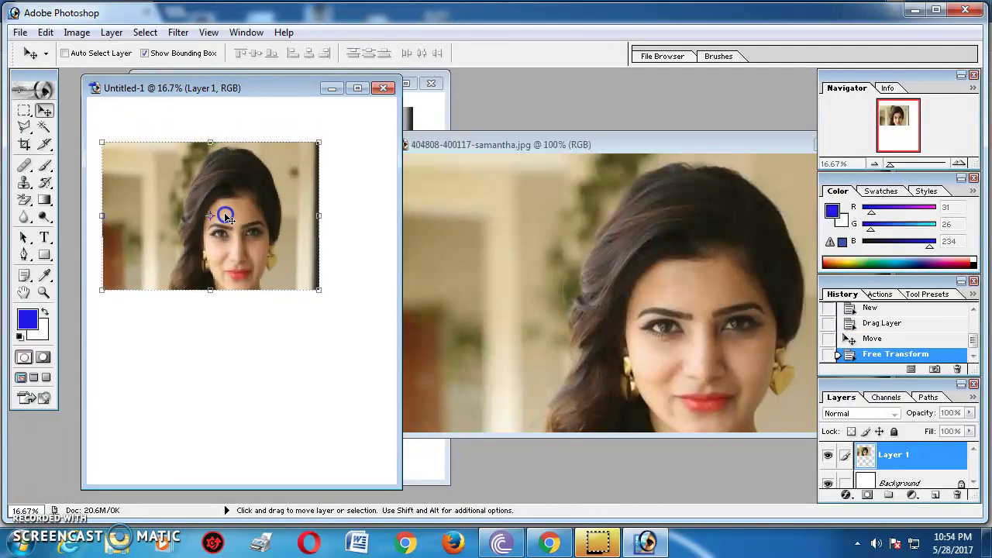
pyautogui.click(332, 90)
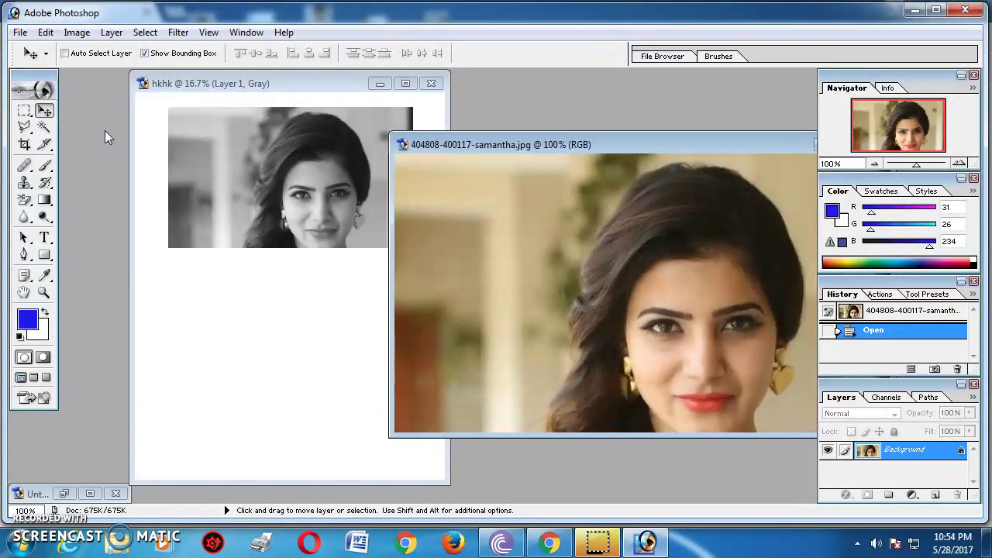
# Step: Create a new 8x10 document in CMYK Color mode
pyautogui.hotkey('ctrl', 'n')
pyautogui.hotkey('shift', 'F10')
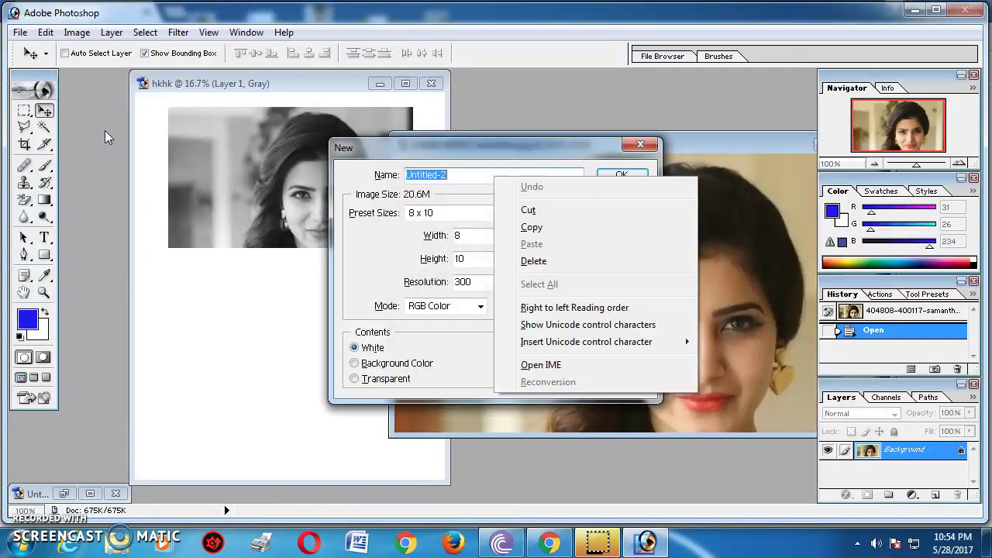
pyautogui.click(399, 287)
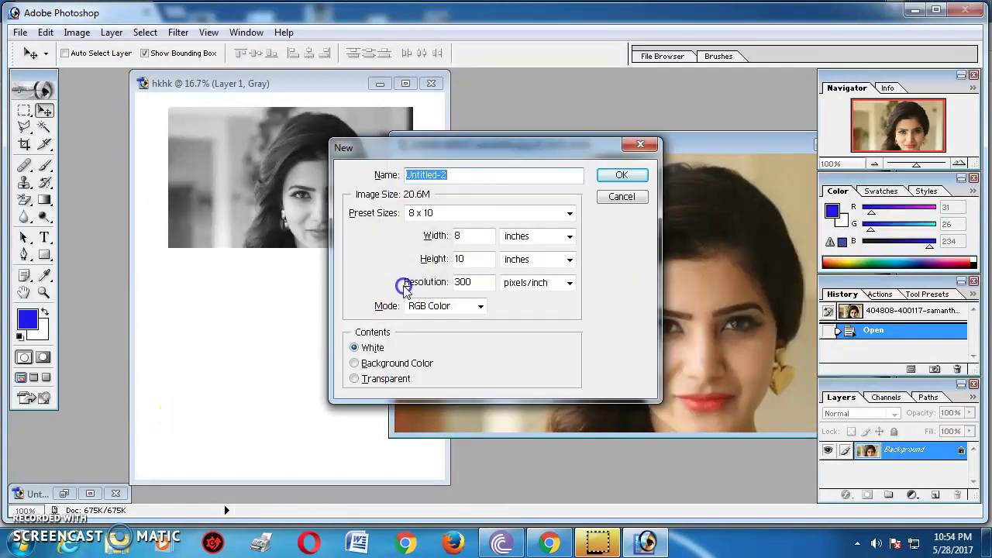
pyautogui.click(480, 306)
pyautogui.click(458, 360)
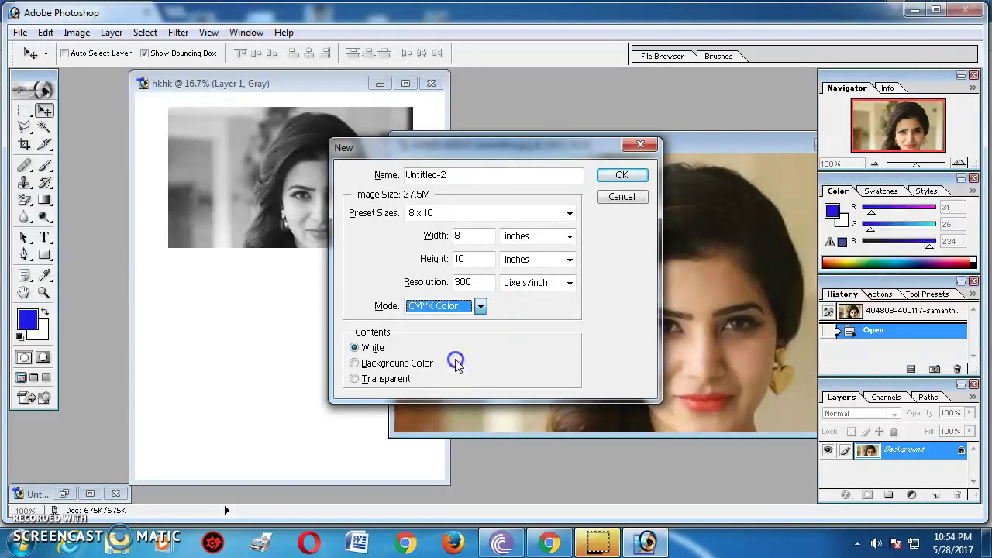
pyautogui.click(624, 174)
# Step: Copy the portrait into Untitled-2, enlarge it, then begin another new document
pyautogui.moveTo(236, 91); pyautogui.dragTo(285, 98)
pyautogui.moveTo(445, 288); pyautogui.dragTo(426, 133)
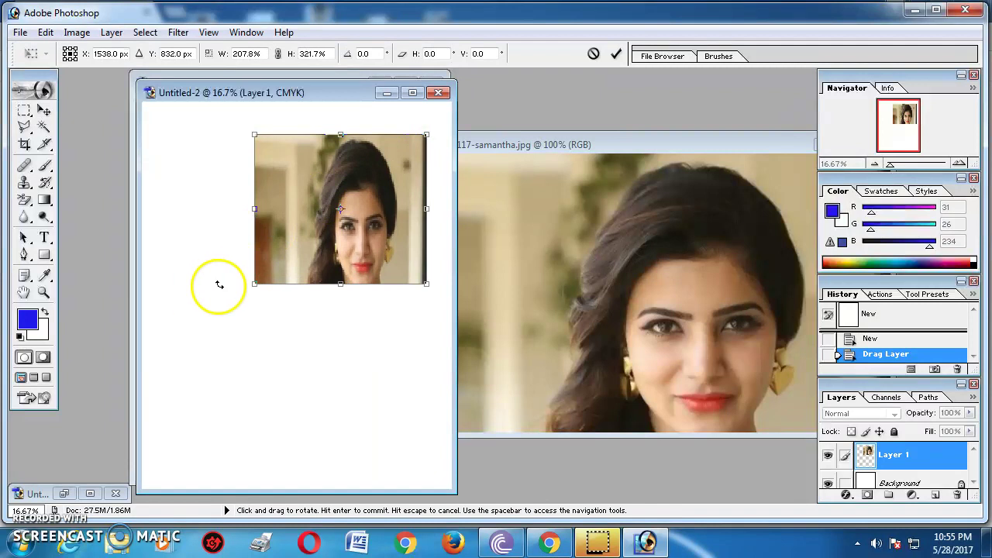
pyautogui.moveTo(254, 284); pyautogui.dragTo(163, 337)
pyautogui.press('Return')
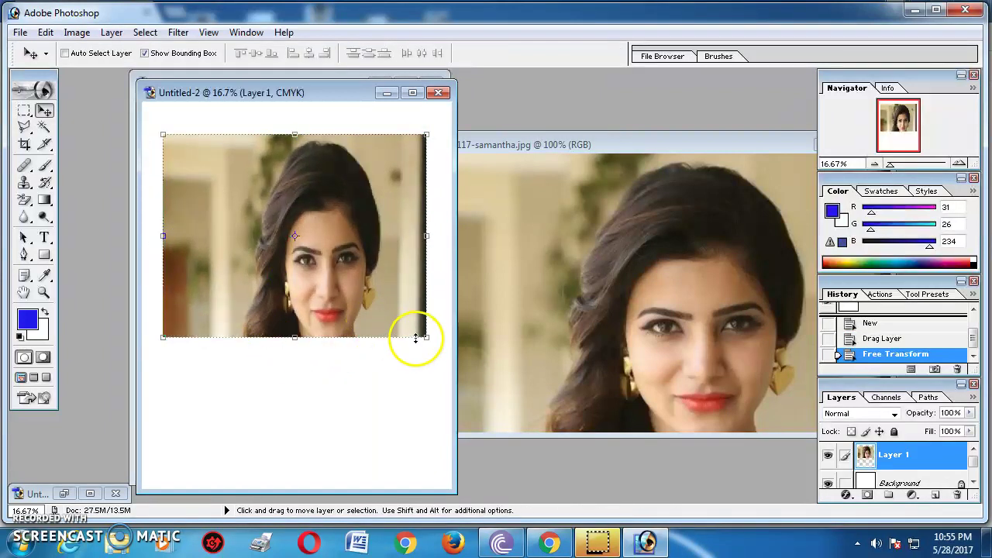
pyautogui.moveTo(290, 94); pyautogui.dragTo(349, 74)
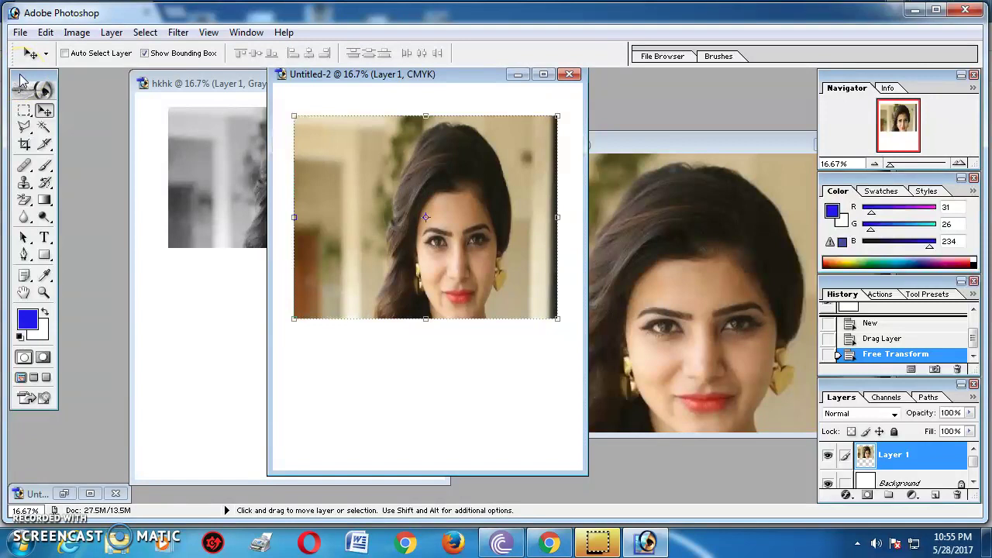
pyautogui.hotkey('ctrl', 'n')
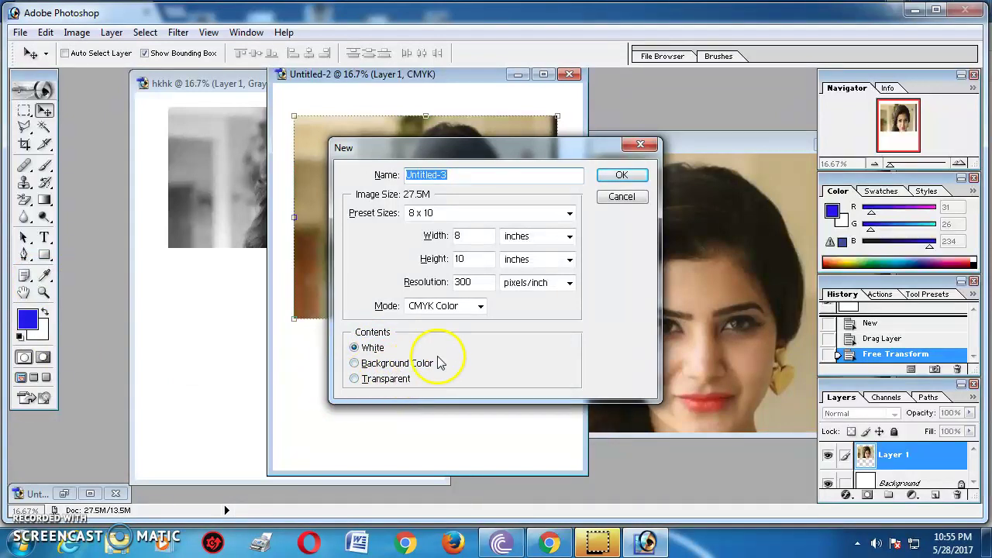
# Step: Create Untitled-3 as blank CMYK, then Untitled-4 with Transparent background contents
pyautogui.click(616, 176)
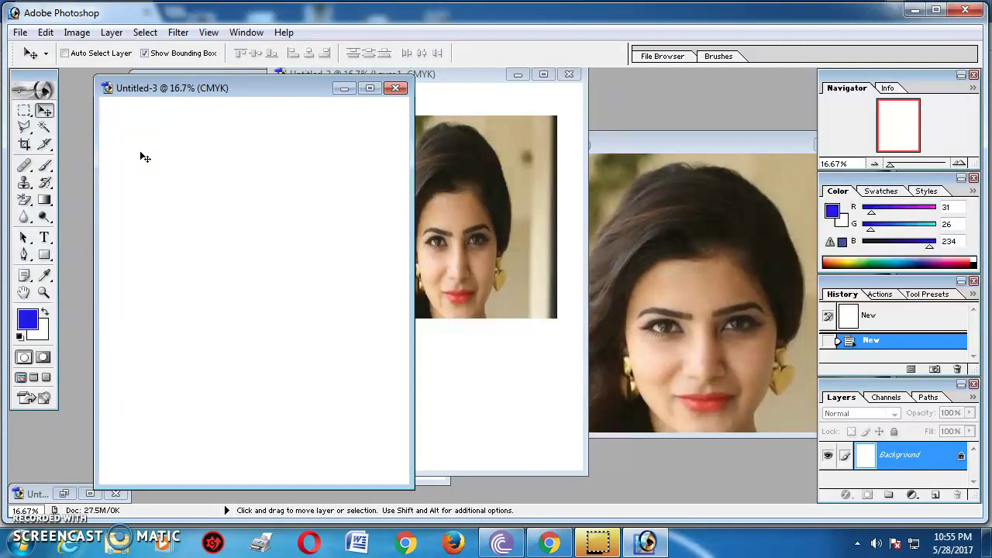
pyautogui.hotkey('ctrl', 'n')
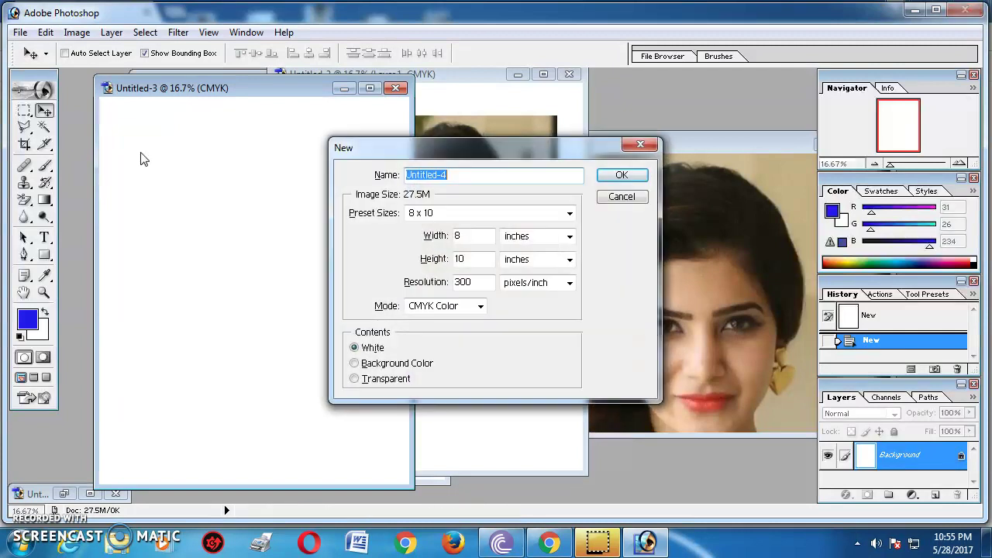
pyautogui.click(380, 378)
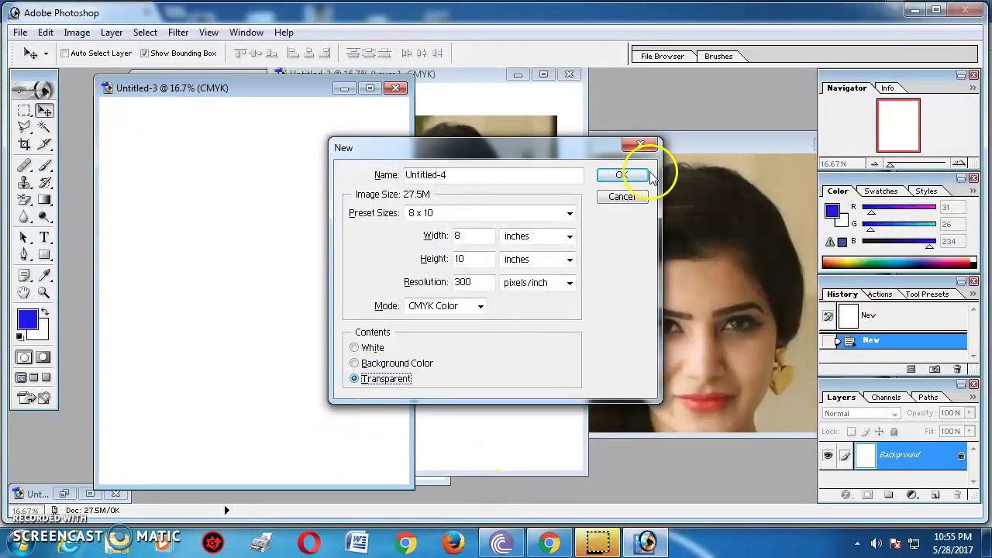
pyautogui.click(622, 175)
# Step: Copy the portrait layer from Untitled-2 into Untitled-4 and position it near the top
pyautogui.moveTo(190, 91)
pyautogui.mouseDown()
pyautogui.moveTo(325, 102)
pyautogui.moveTo(199, 107)
pyautogui.mouseUp()
pyautogui.click(477, 257)
pyautogui.moveTo(477, 256); pyautogui.dragTo(232, 230)
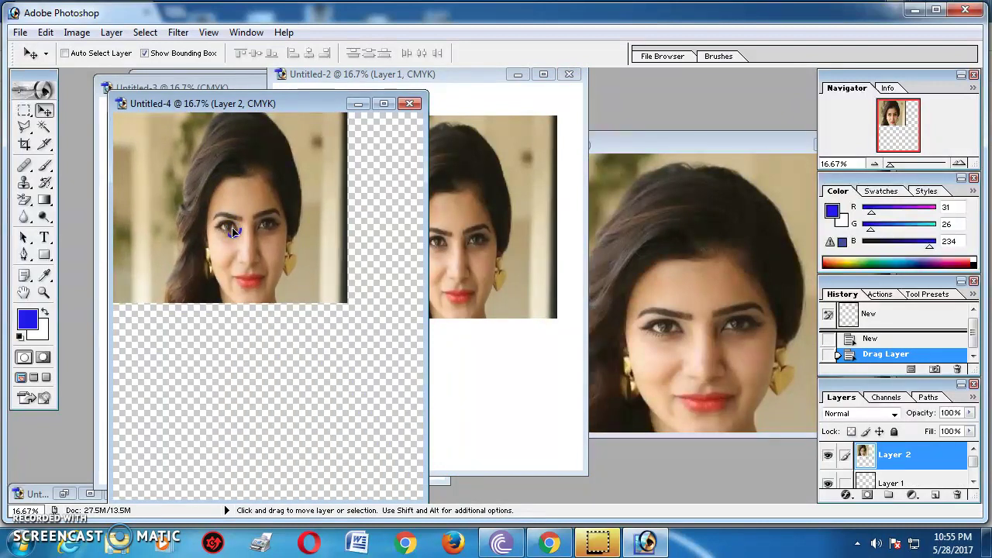
pyautogui.moveTo(232, 230); pyautogui.dragTo(233, 230)
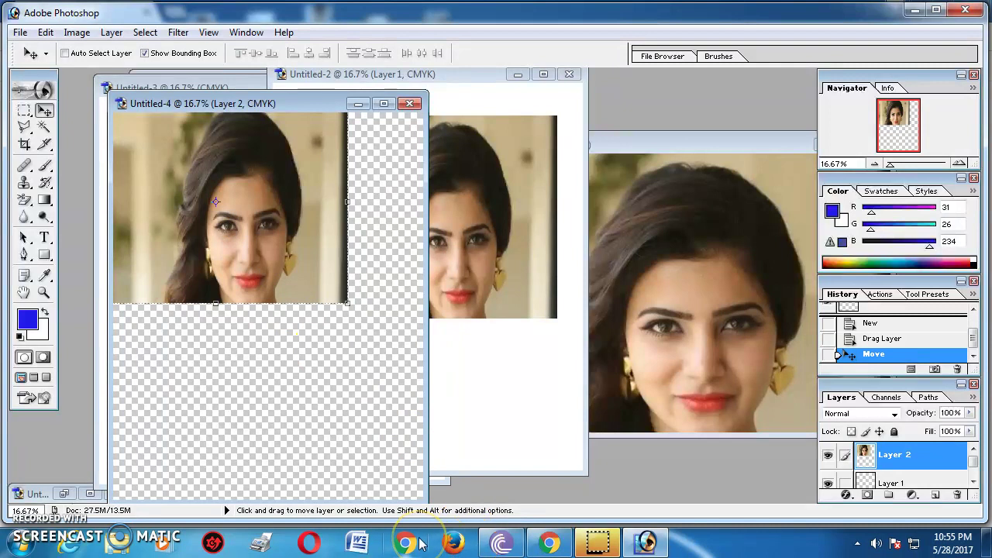
pyautogui.moveTo(244, 225)
pyautogui.mouseDown()
pyautogui.moveTo(263, 304)
pyautogui.moveTo(263, 222)
pyautogui.mouseUp()
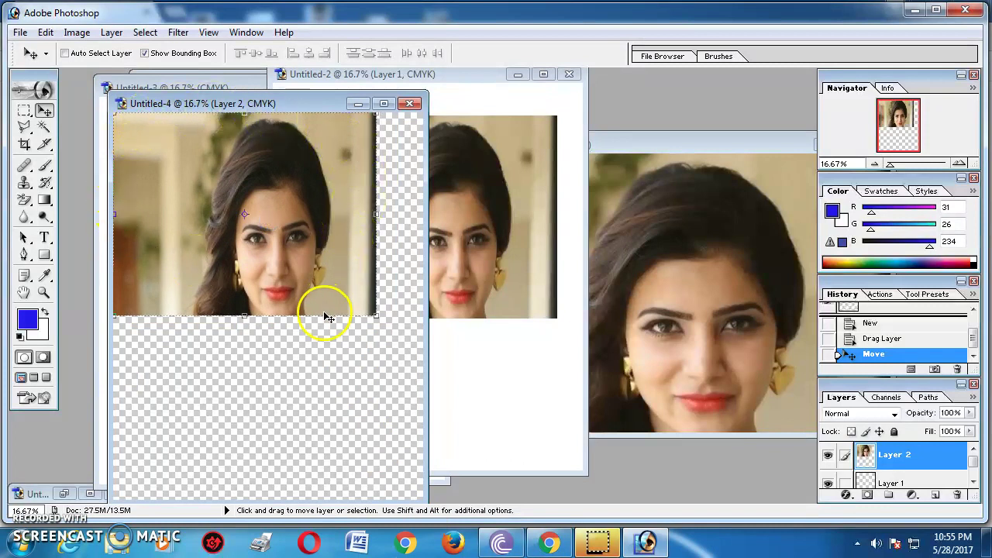